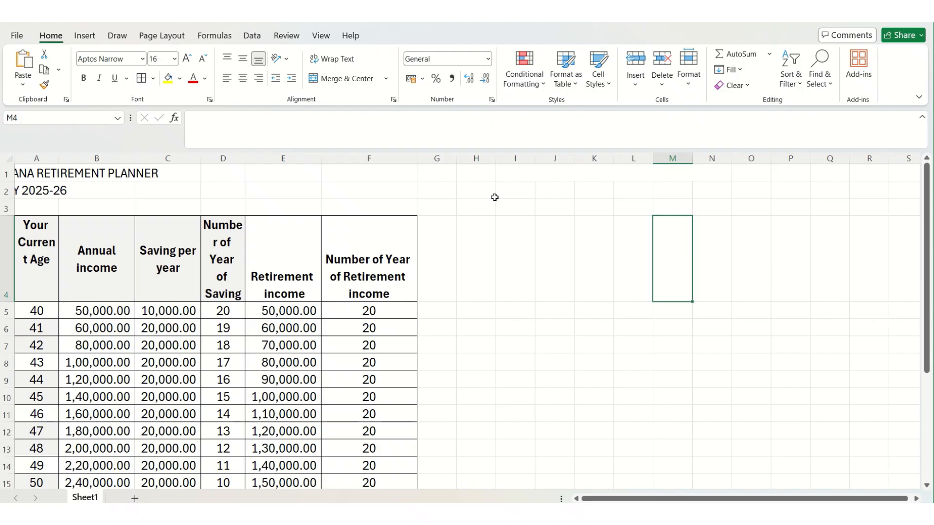
Merge and center the planner title in row 1 across cells A1:F1
left_click(59, 172)
left_click_drag(58, 173, 223, 177)
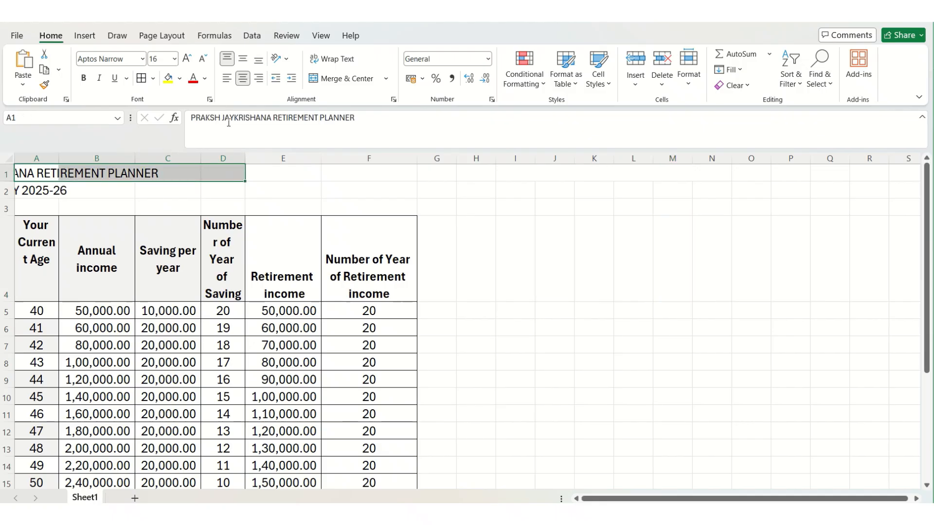
left_click(53, 193)
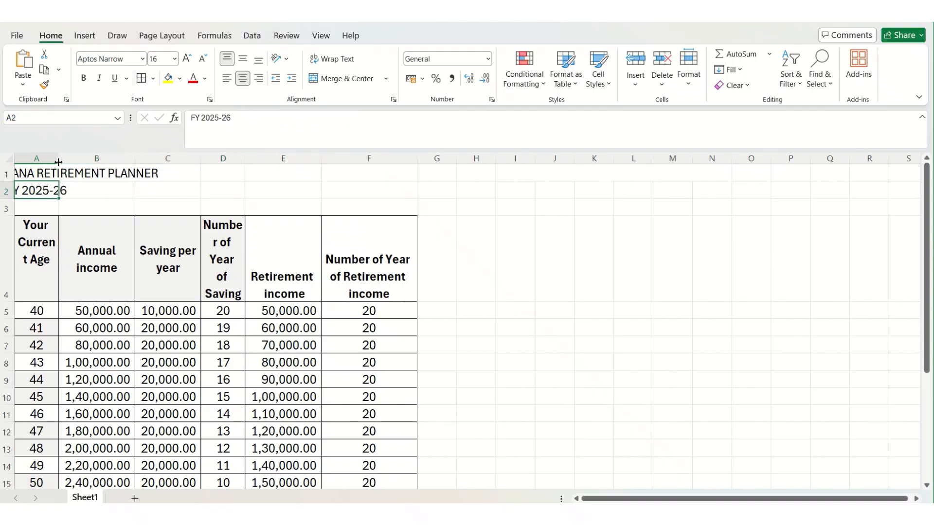
left_click(53, 173)
left_click_drag(54, 172, 407, 175)
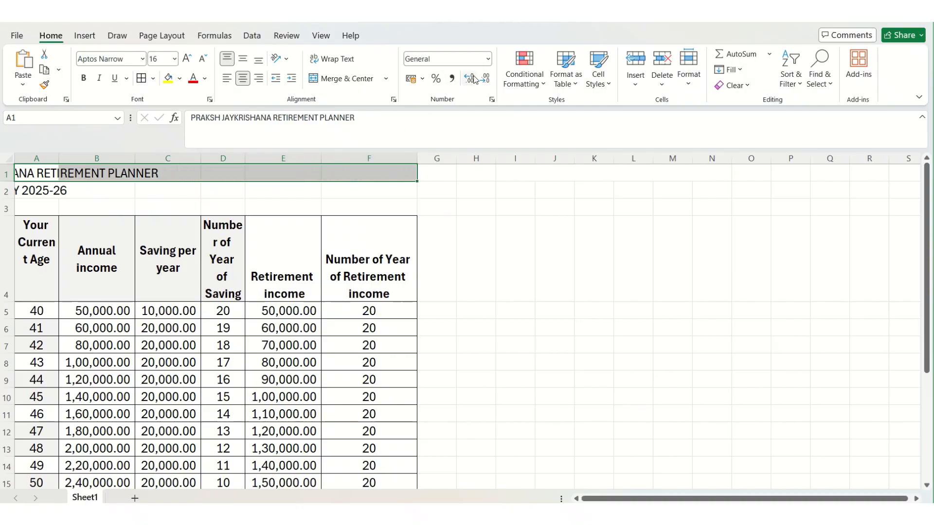
left_click(353, 81)
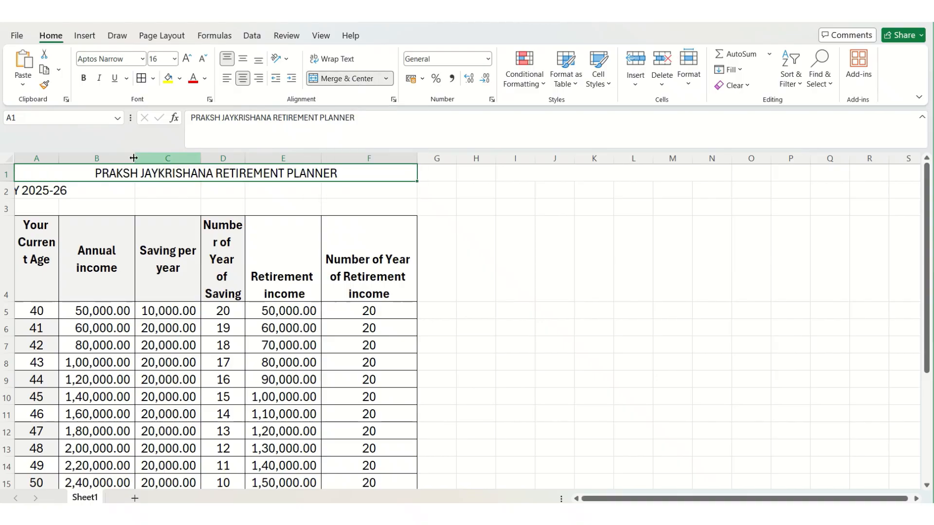
Merge and center the "FY 2025-26" line in row 2 across cells A2:F2
left_click_drag(63, 192, 155, 200)
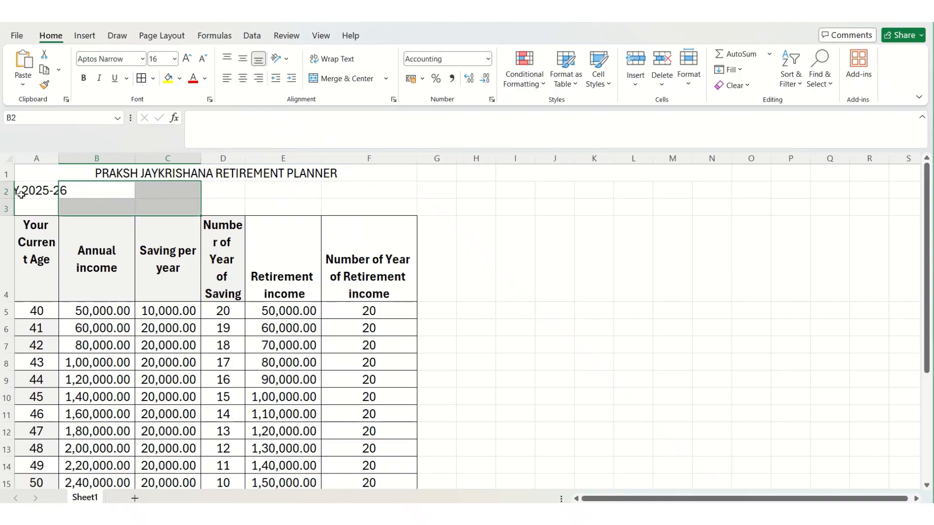
left_click_drag(18, 192, 347, 192)
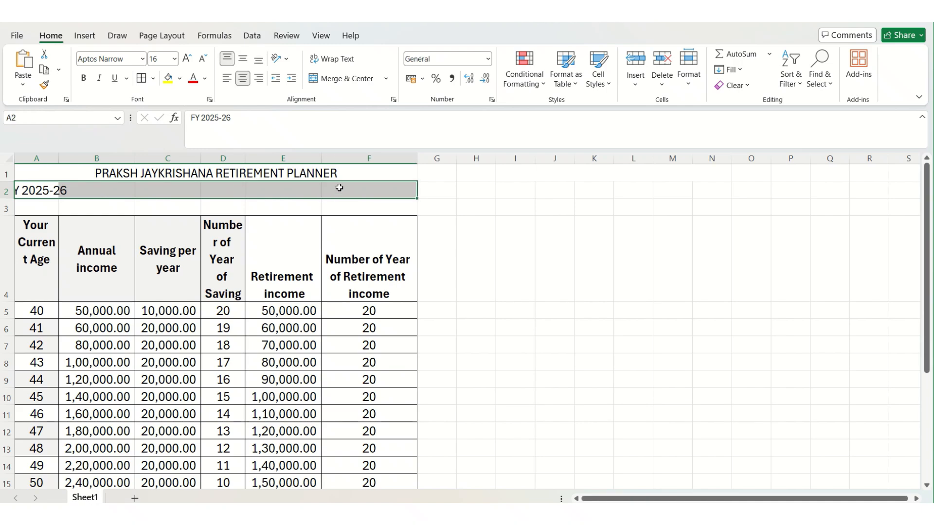
left_click(340, 78)
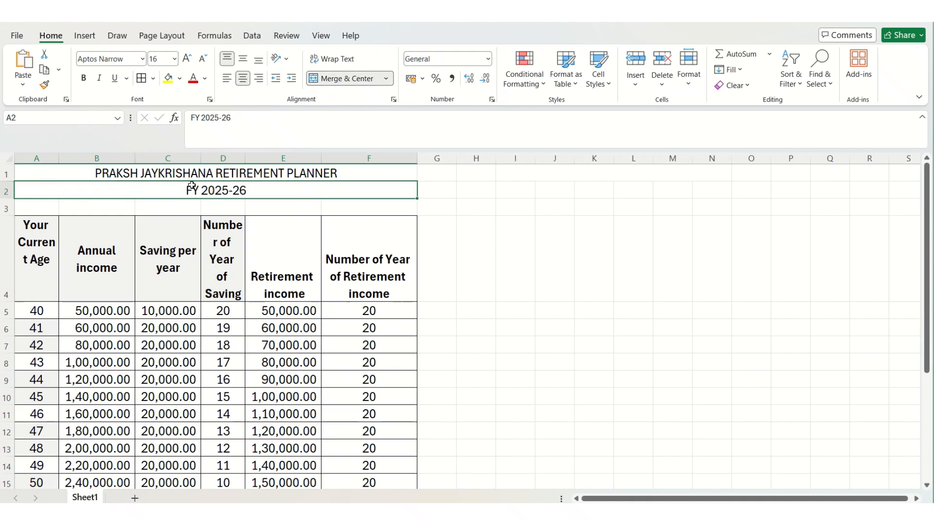
Try to enter "dob" at column F of the merged title row, and undo the entry
left_click_drag(178, 177, 213, 178)
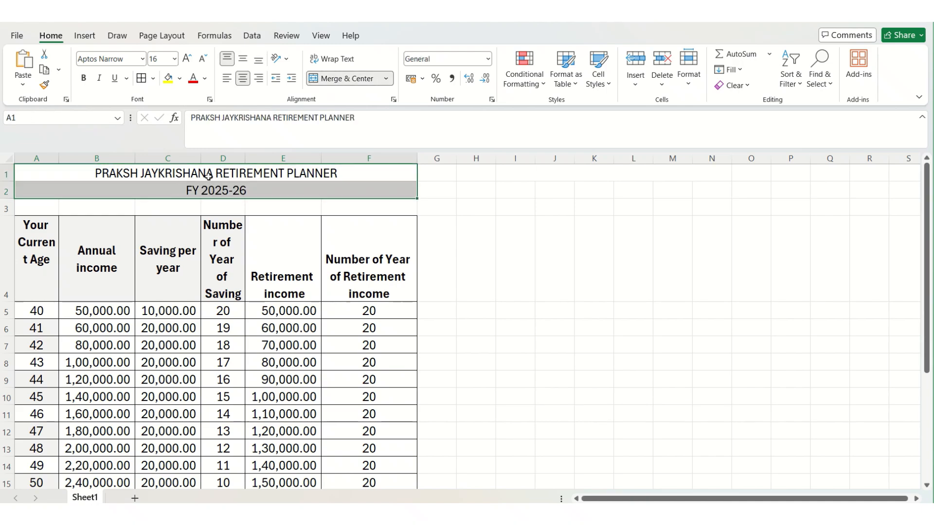
left_click(358, 168)
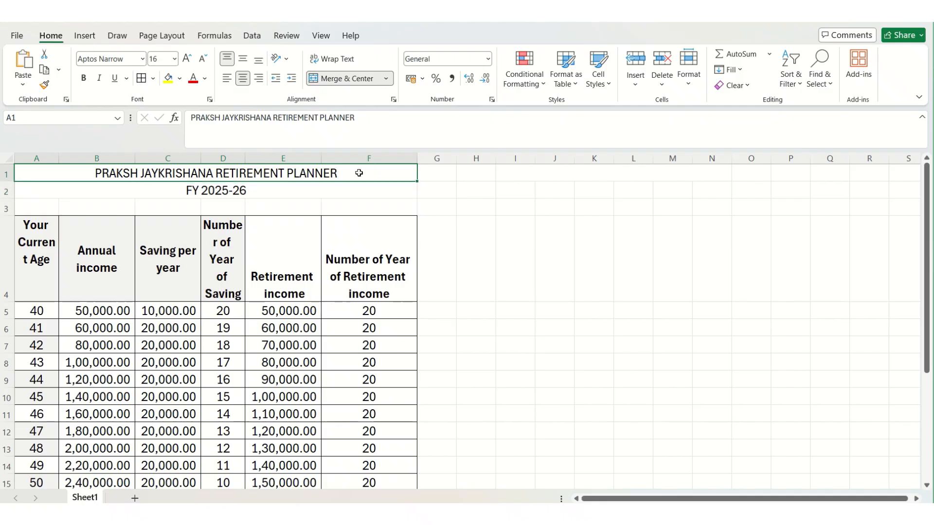
left_click(370, 158)
left_click(358, 175)
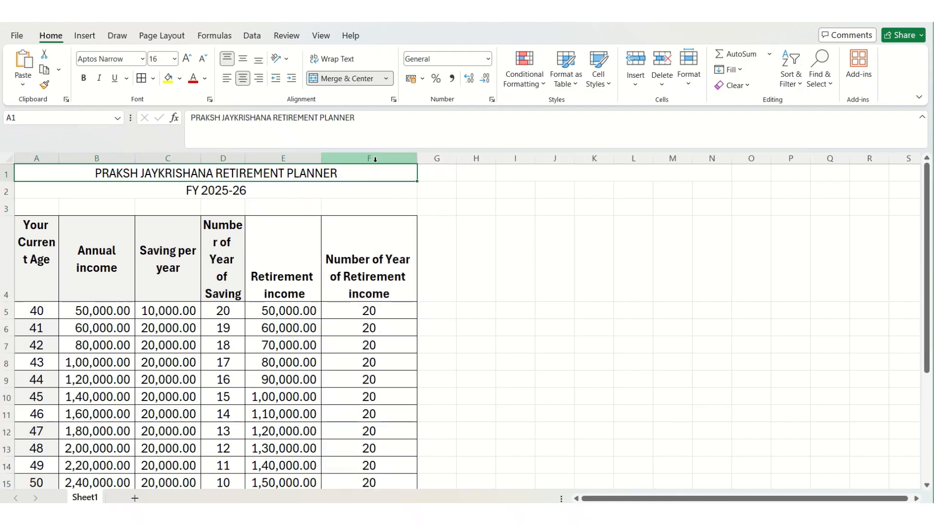
type("dob")
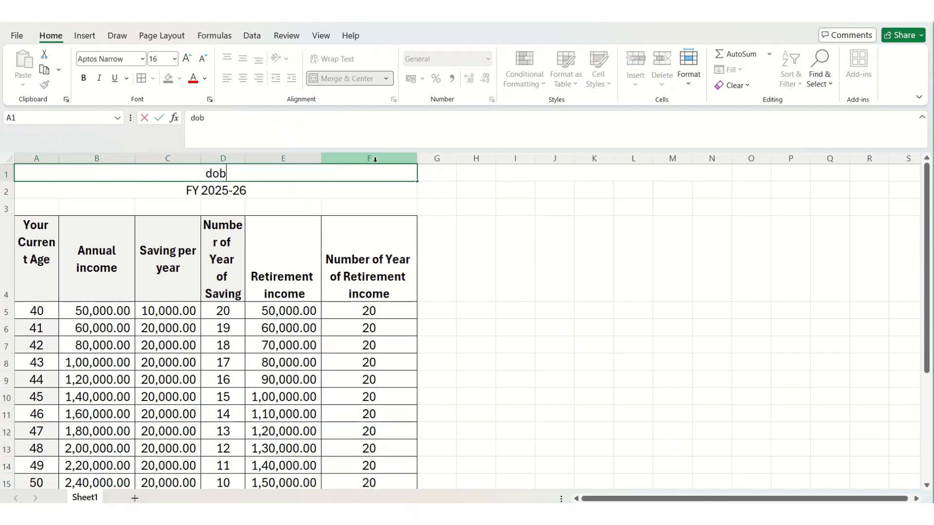
key("Return")
key("Up")
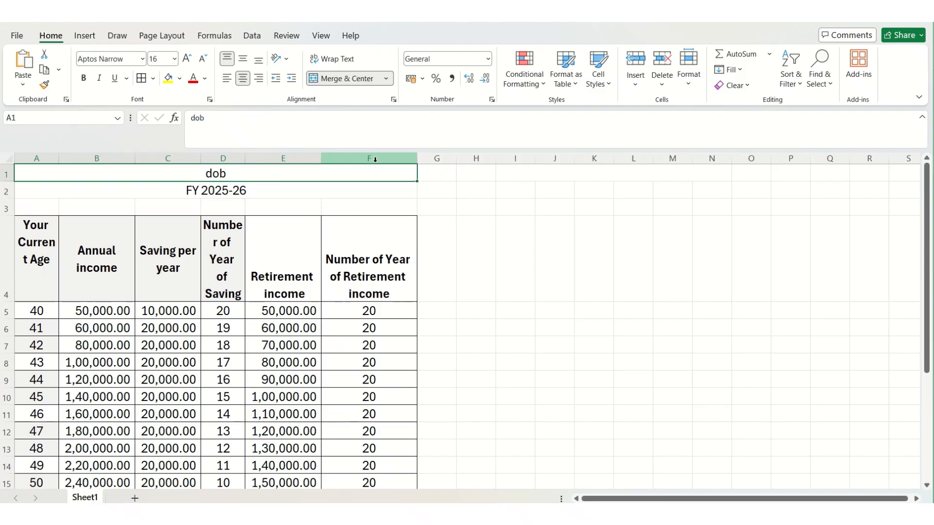
key("ctrl+z")
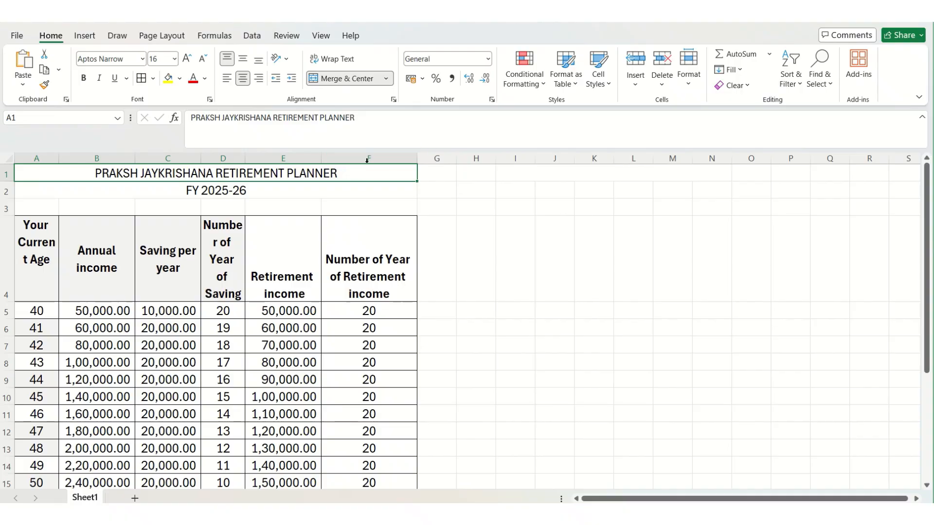
Check how selecting columns F, E and D individually works with the merged heading rows
left_click(367, 161)
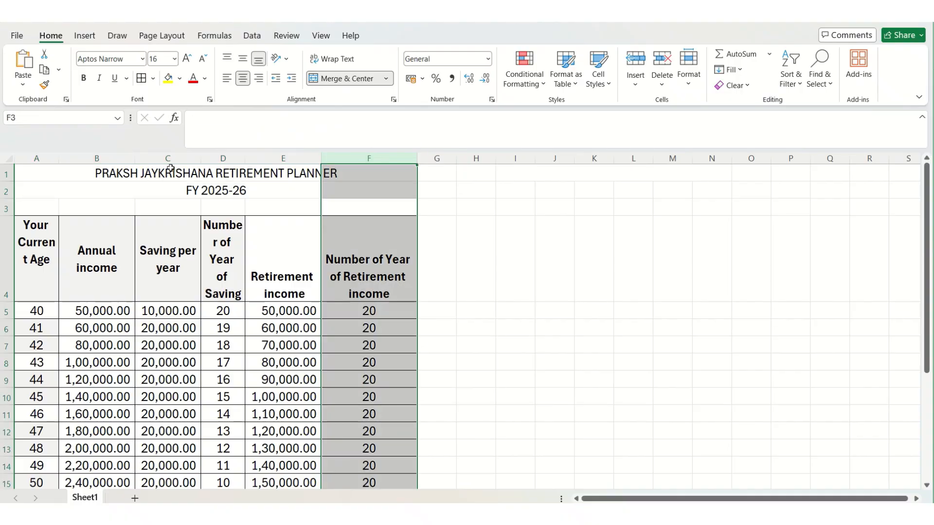
left_click(170, 169)
left_click(285, 161)
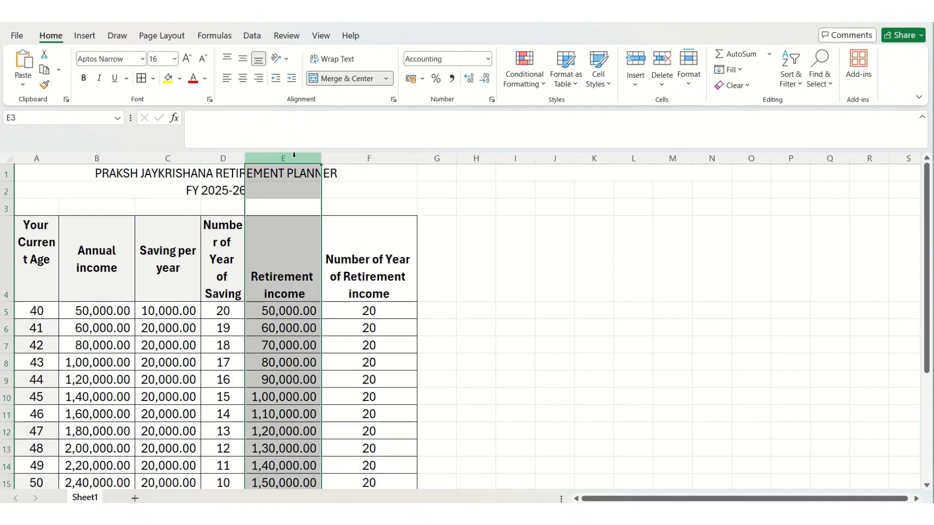
left_click(365, 159)
left_click(233, 159)
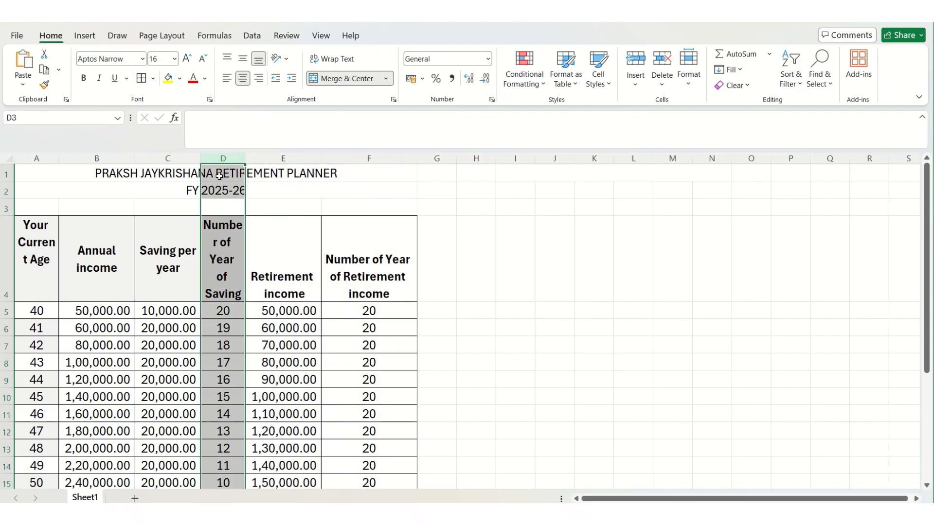
Unmerge the planner title in row 1 and the "FY 2025-26" line in row 2
left_click(125, 175)
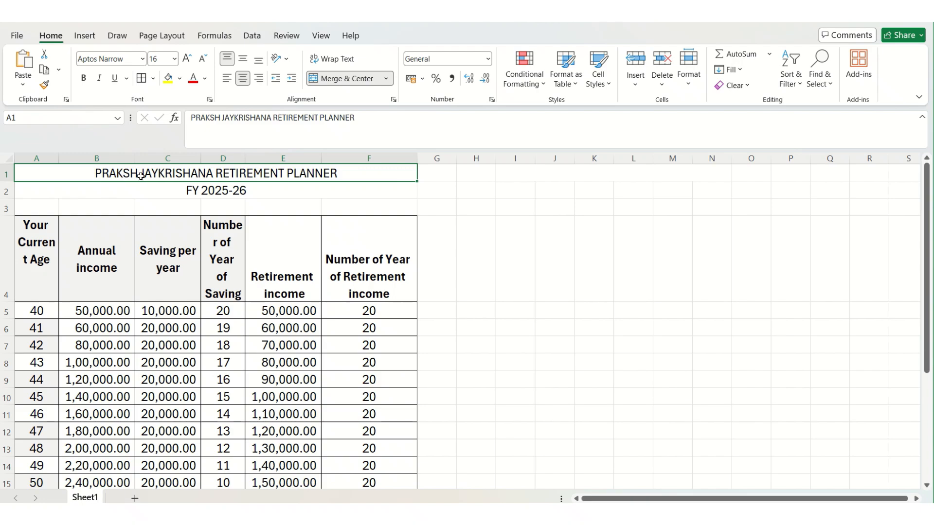
left_click(339, 81)
left_click(178, 194)
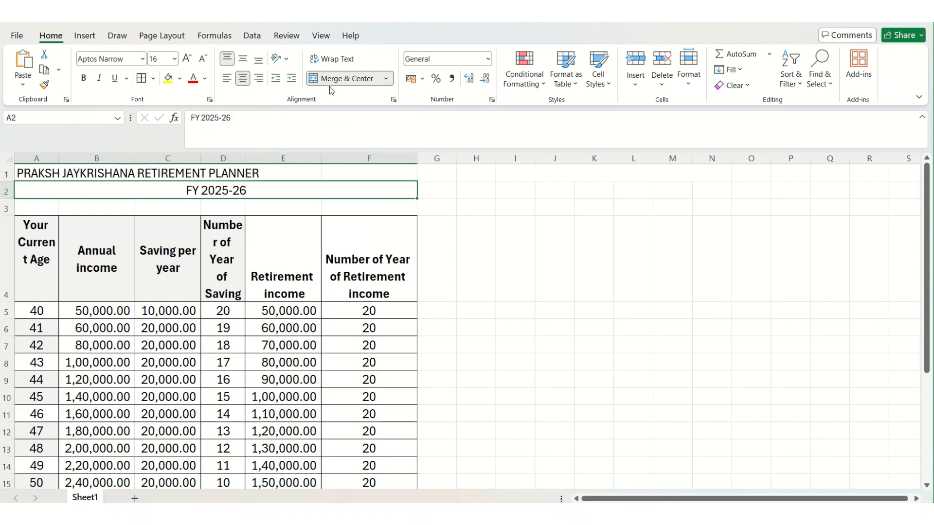
left_click(342, 78)
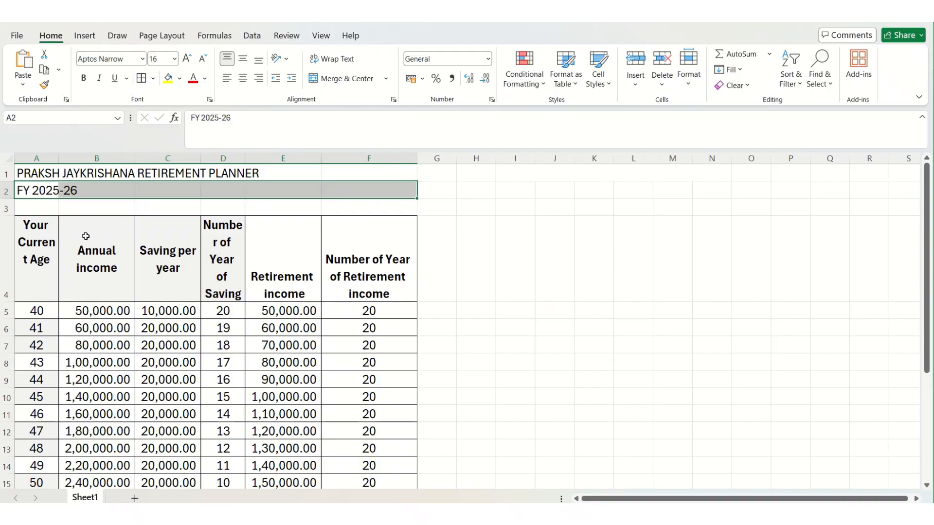
Set the horizontal alignment of the planner title in A1:F1 to Center Across Selection
left_click(55, 173)
left_click_drag(91, 177, 361, 176)
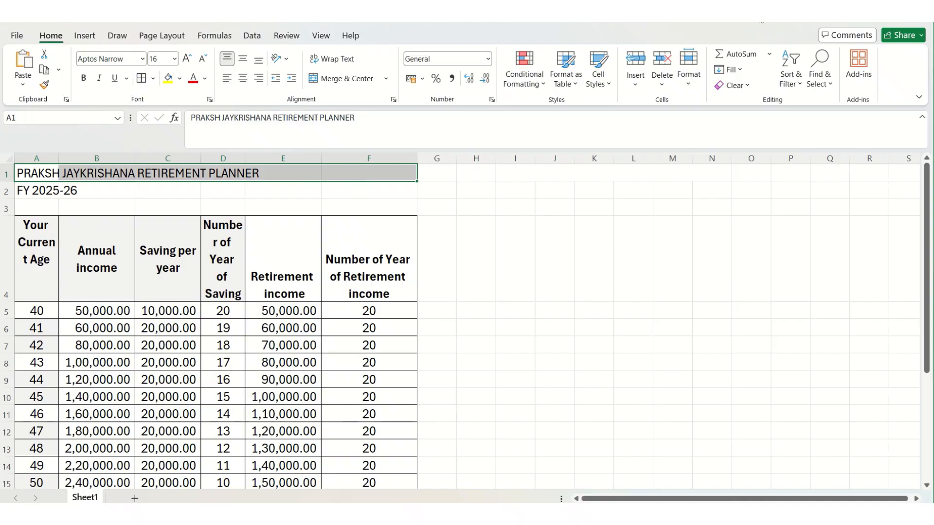
left_click(488, 59)
left_click(467, 371)
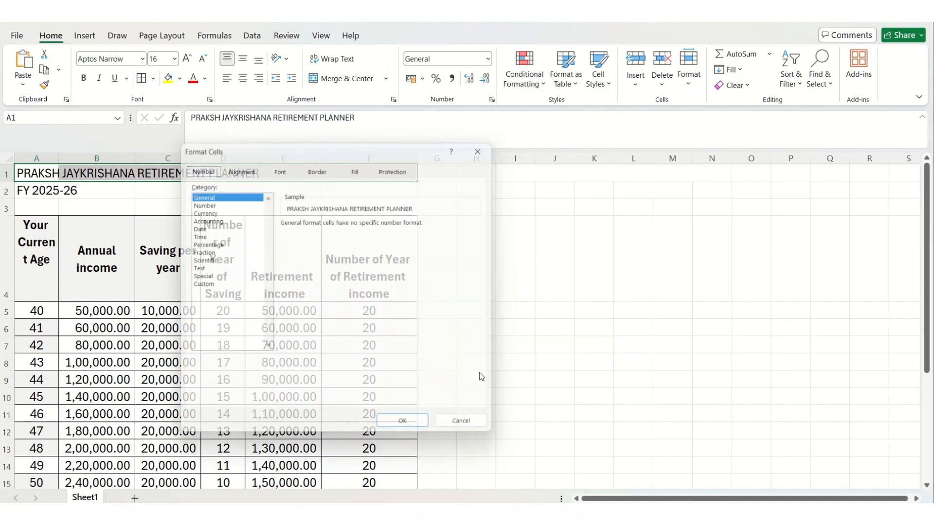
left_click(238, 167)
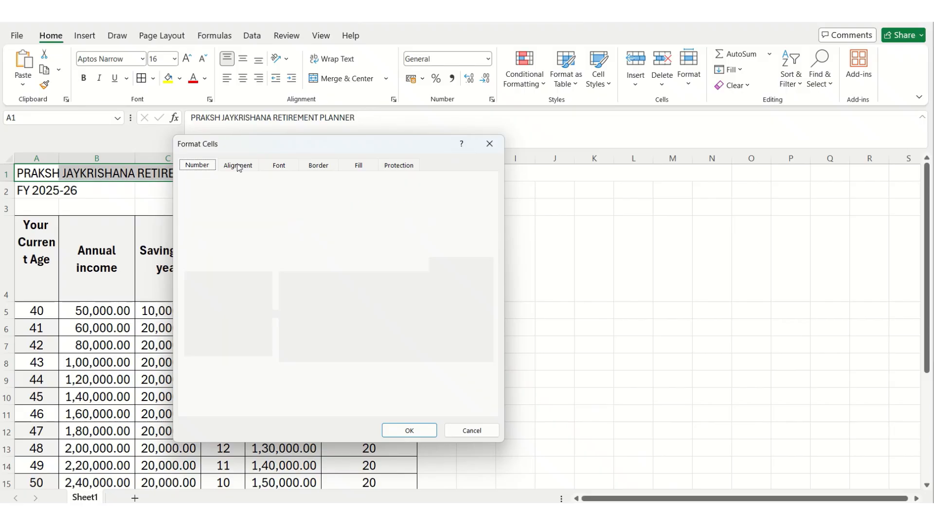
left_click(271, 207)
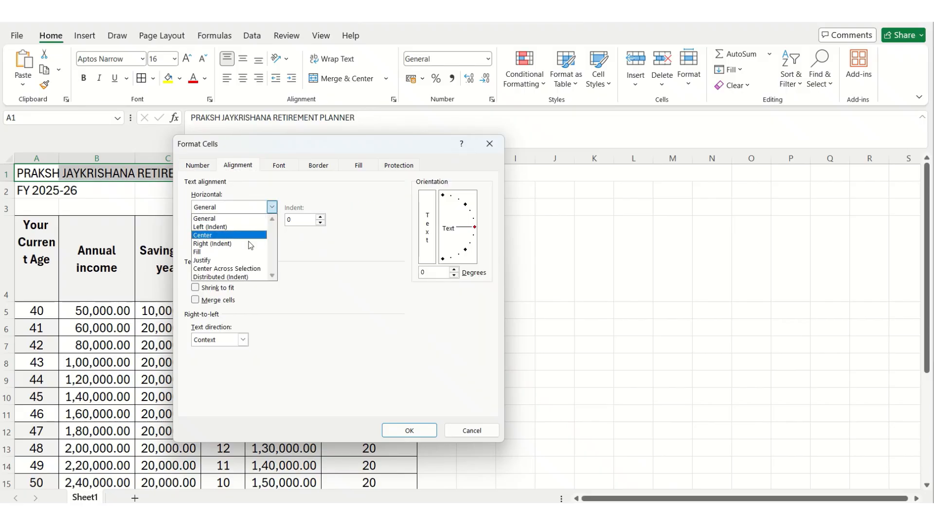
left_click(240, 270)
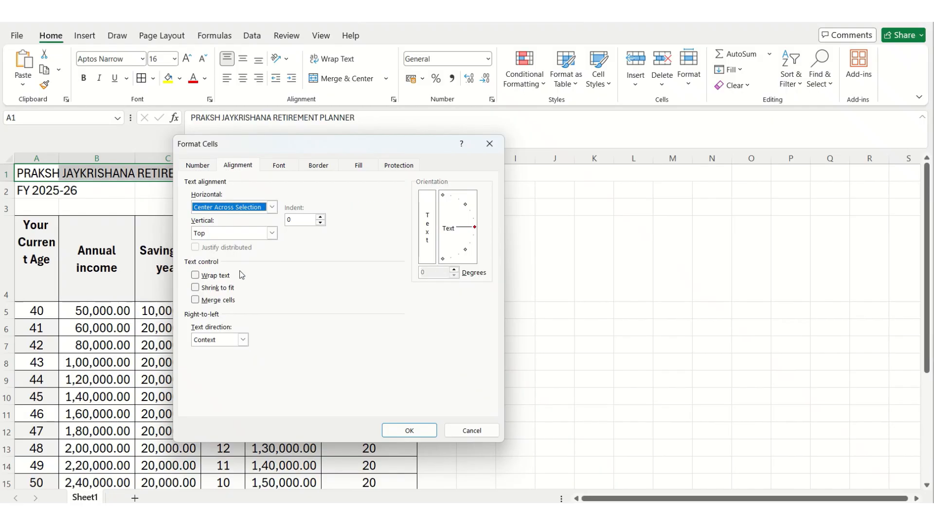
left_click(416, 432)
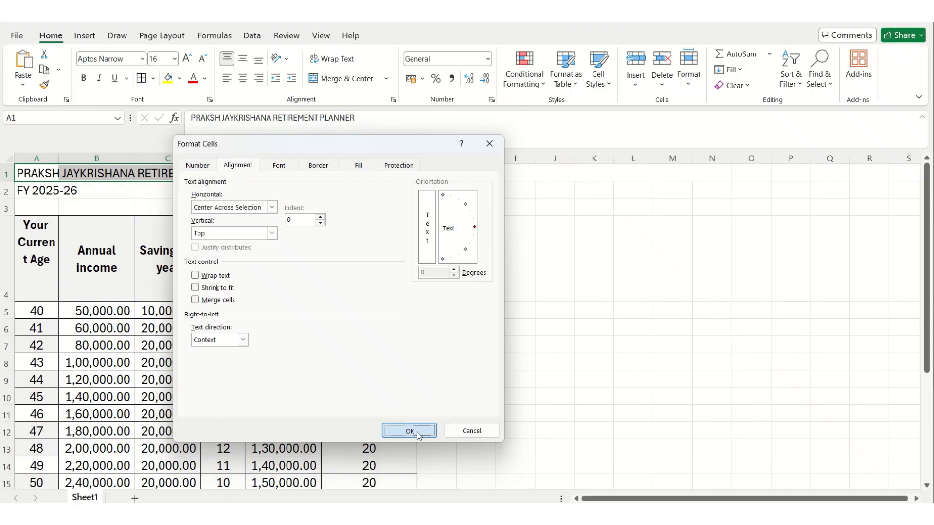
Set the horizontal alignment of the "FY 2025-26" line in A2:F2 to Center Across Selection
left_click_drag(53, 189, 354, 184)
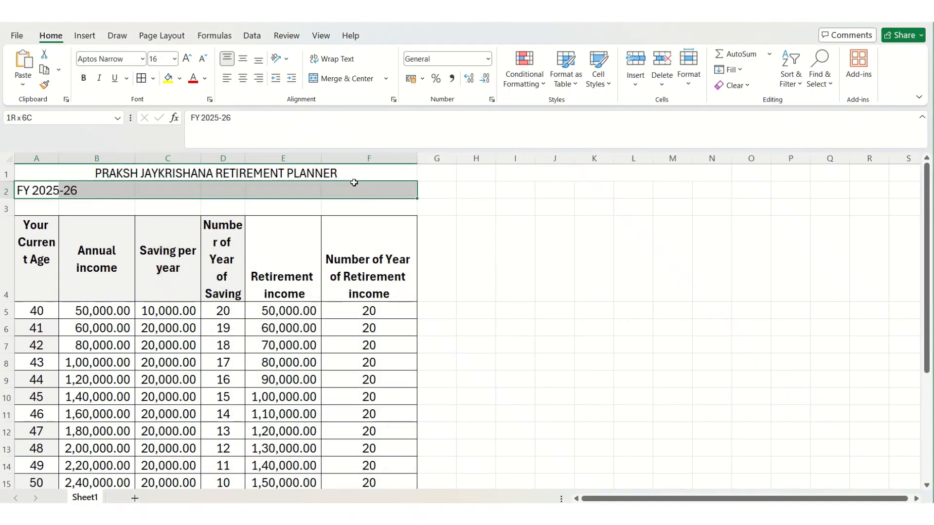
left_click(488, 58)
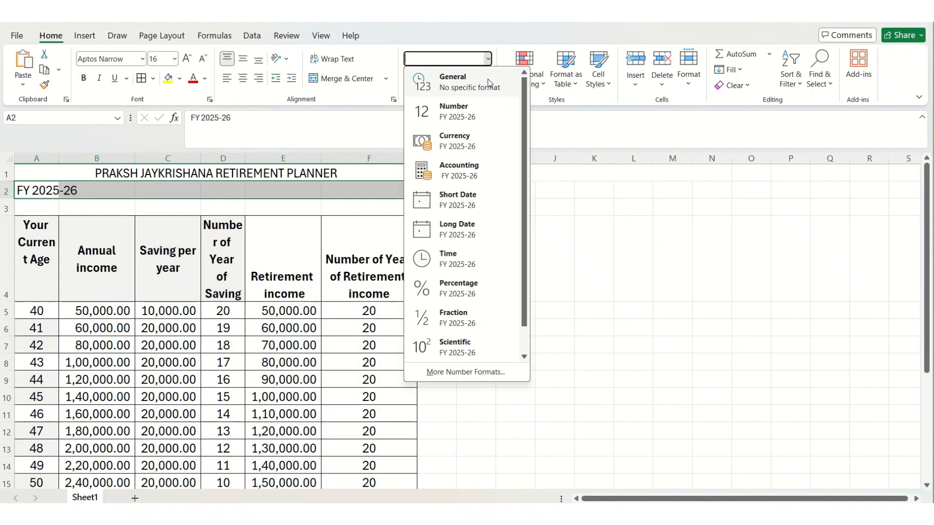
left_click(463, 372)
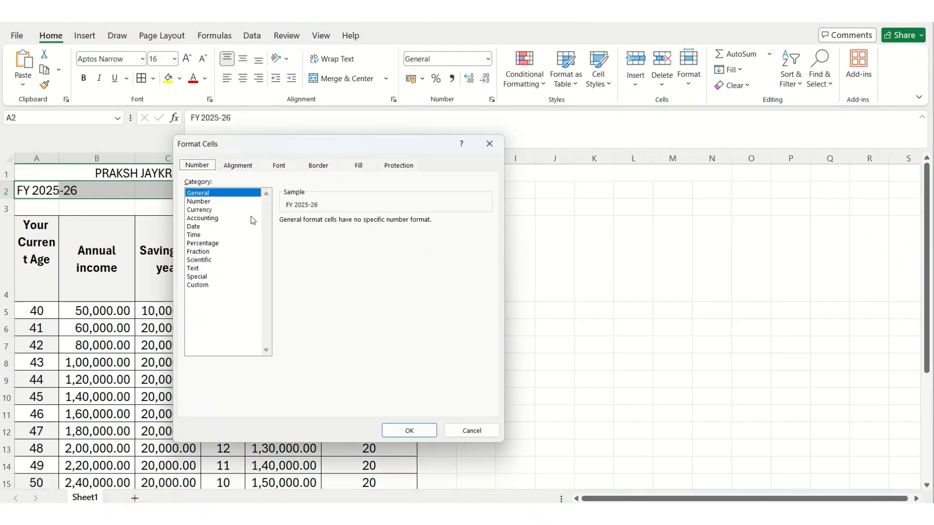
left_click(237, 170)
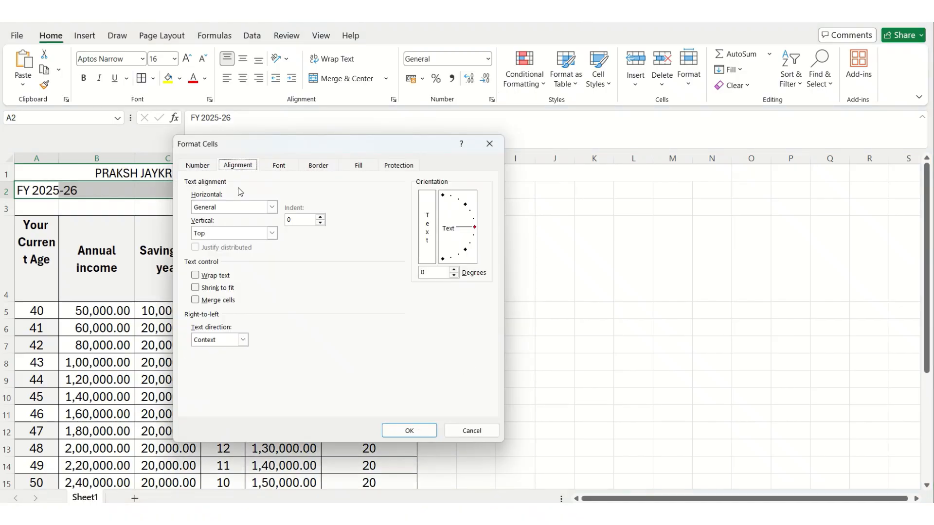
left_click(272, 207)
left_click(233, 269)
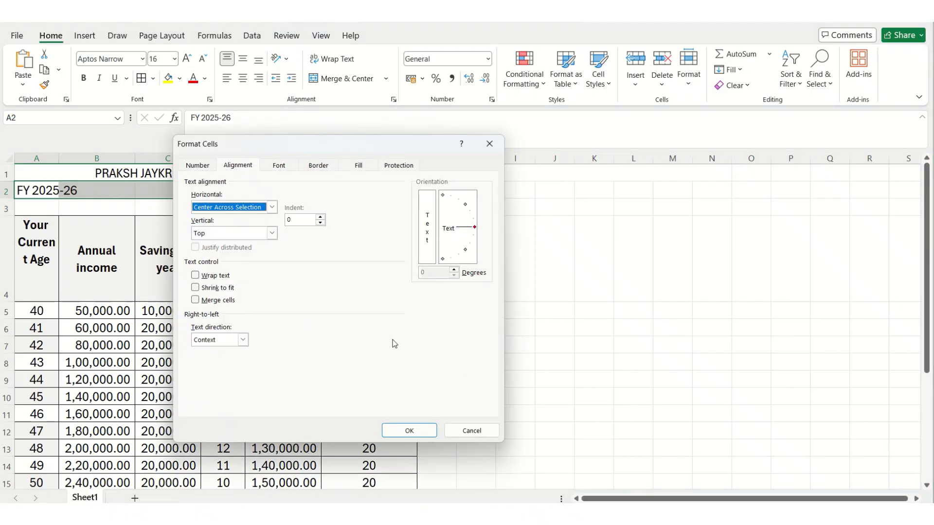
left_click(410, 433)
left_click(505, 300)
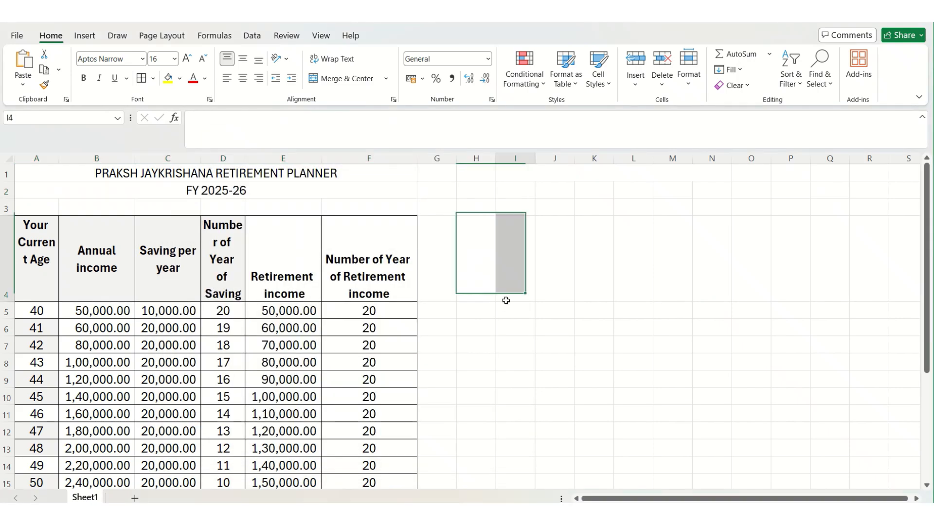
Enter "DOB" in cell F1 of the title row
left_click(195, 173)
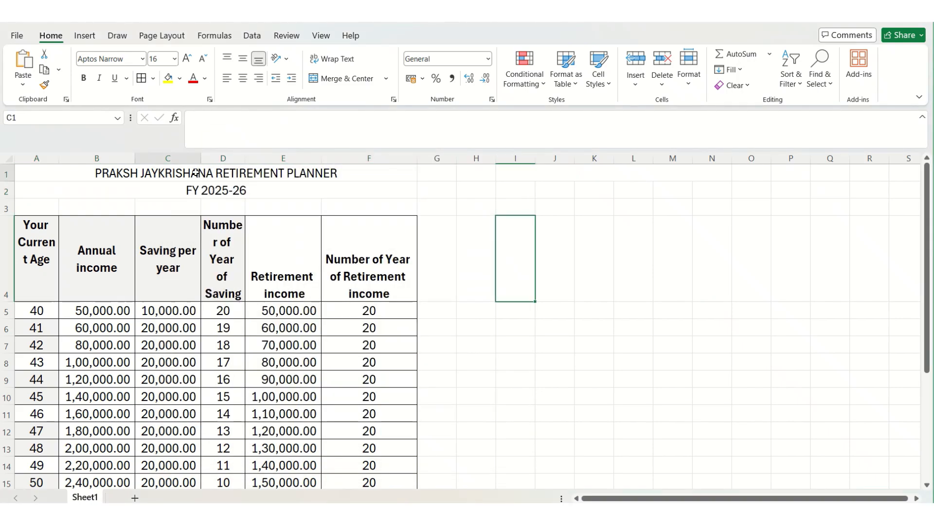
left_click(368, 158)
left_click(365, 171)
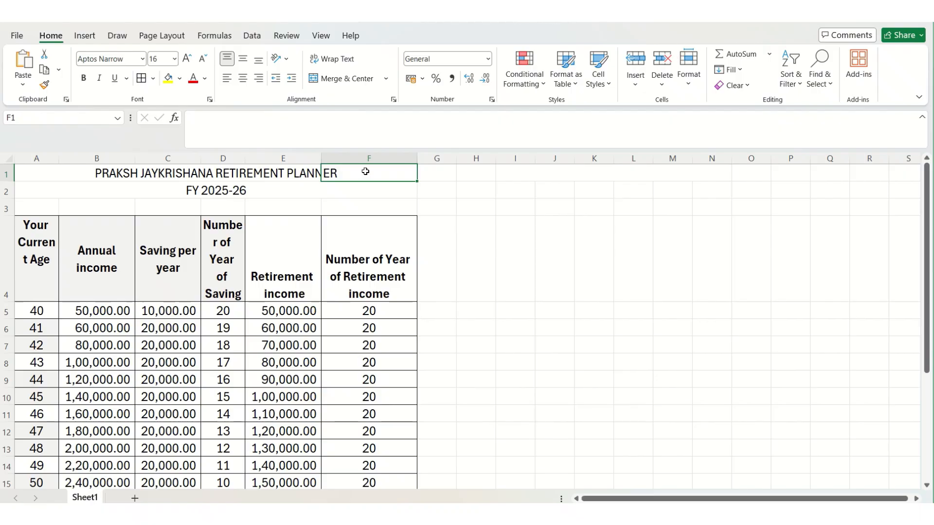
type("DOB")
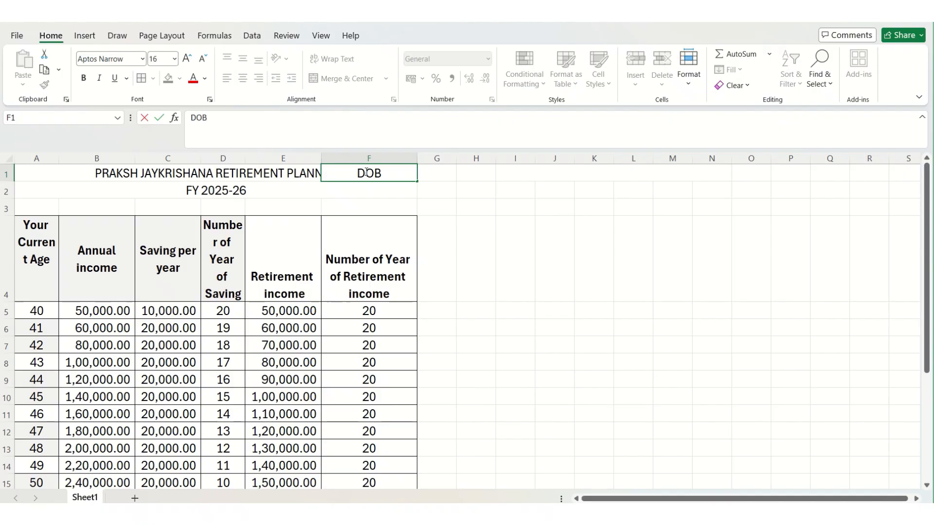
key("Return")
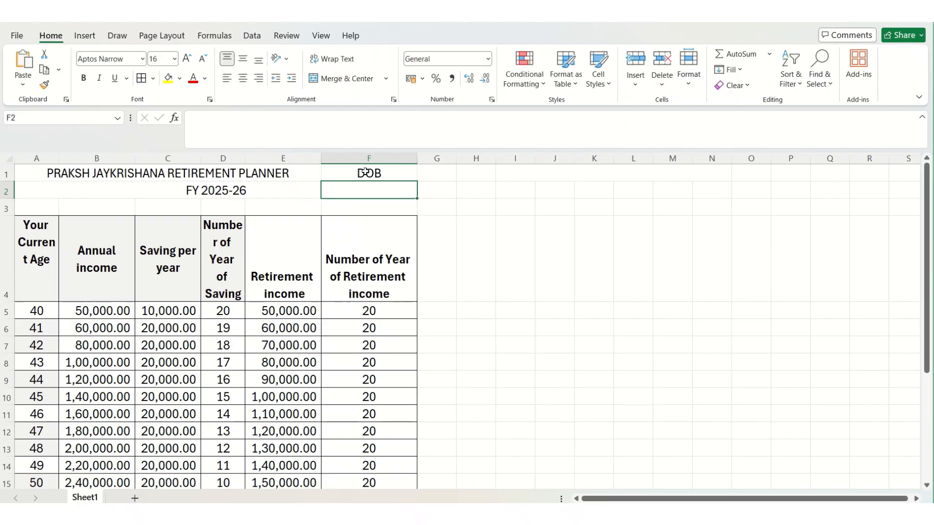
left_click(40, 172)
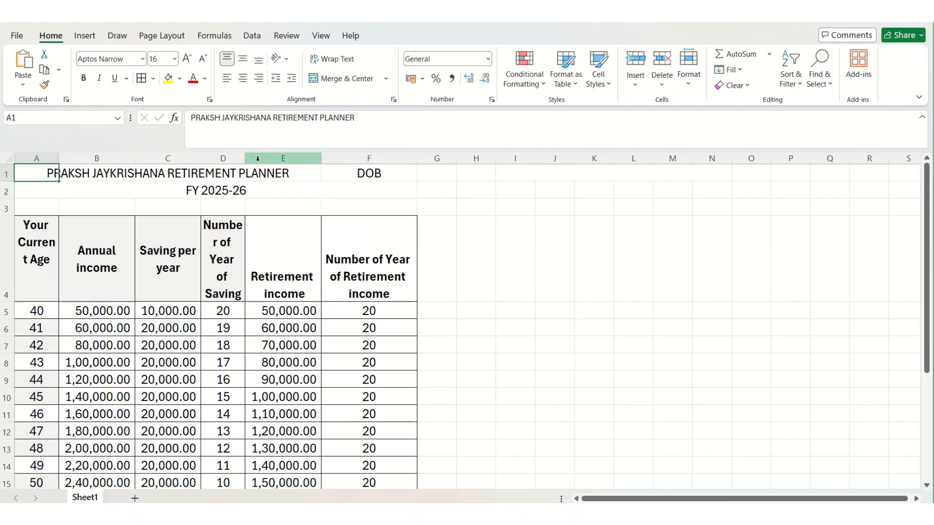
left_click(281, 172)
left_click_drag(23, 180, 325, 173)
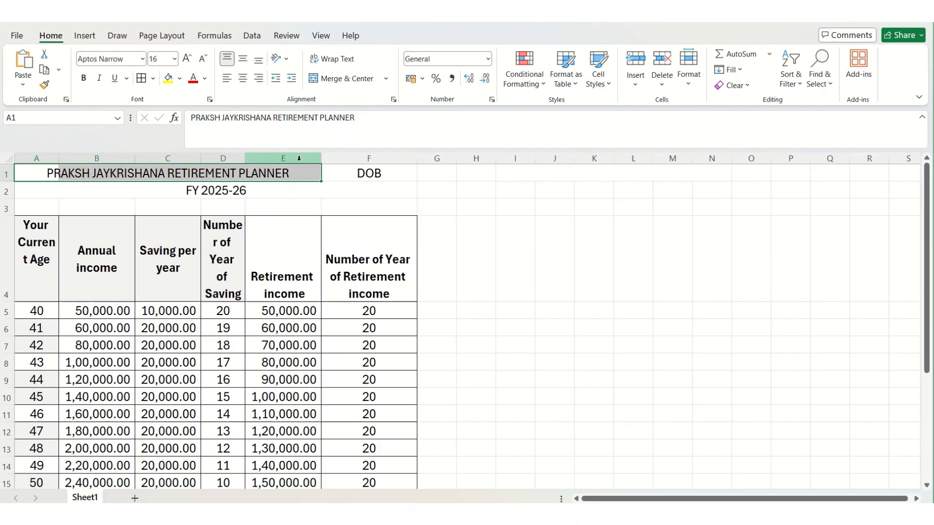
left_click(347, 173)
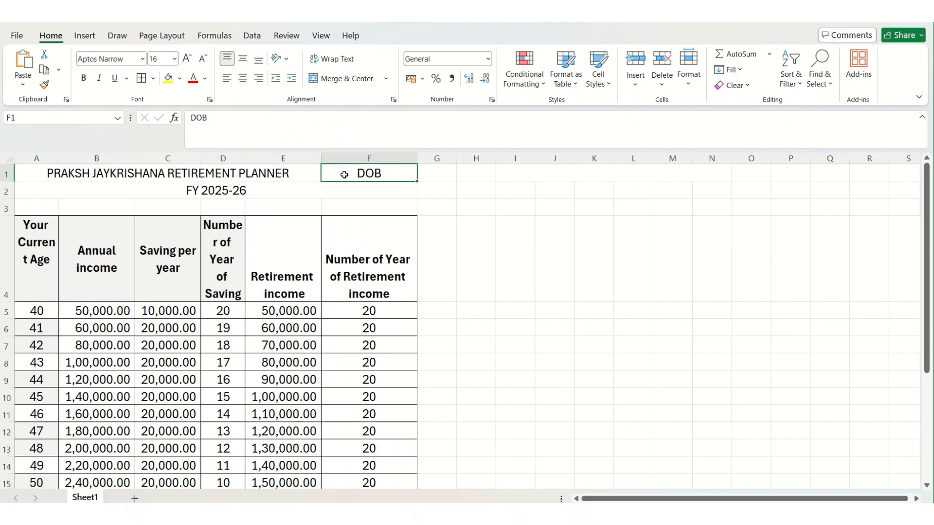
Enter "NUMBERS" in cell E1 of the title row
left_click(296, 179)
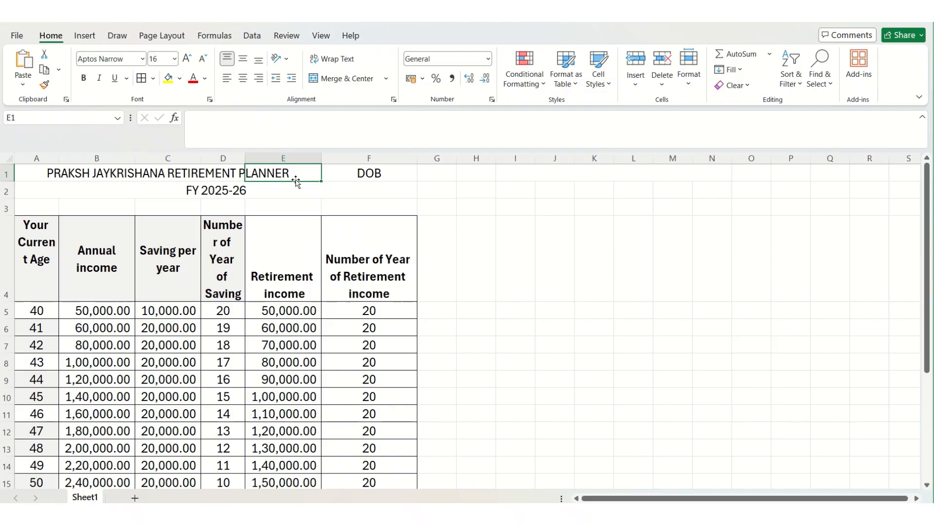
type("NUMB")
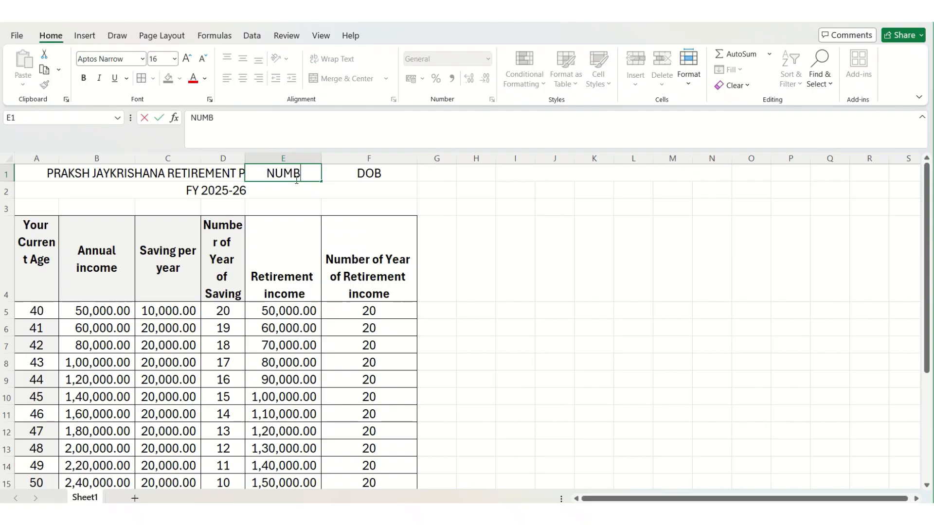
type("ERS")
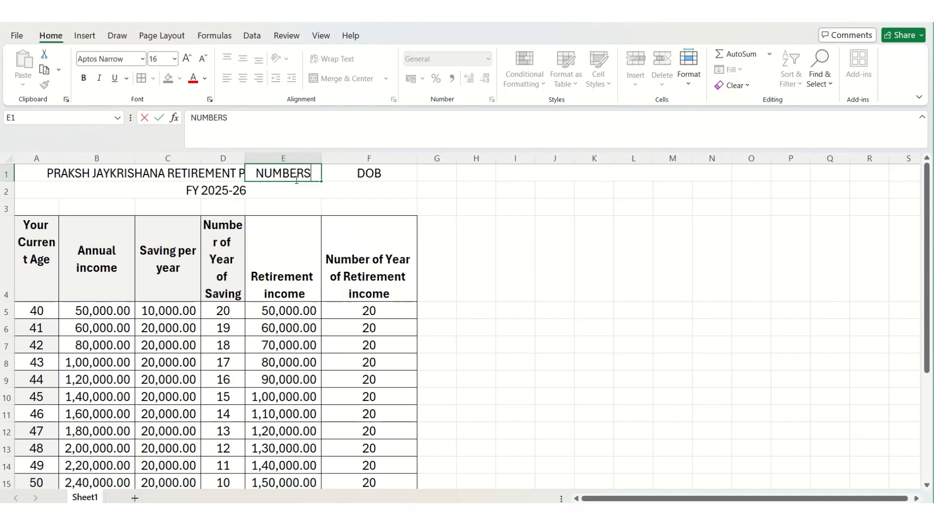
key("Return")
left_click(287, 171)
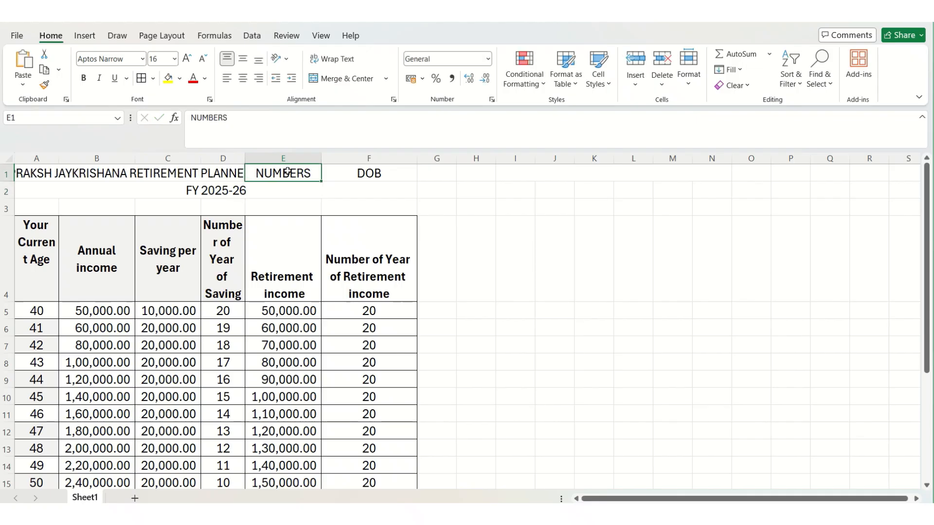
Clear the "NUMBERS" entry from E1 and the "DOB" entry from F1, and select the title cell A1
left_click(166, 174)
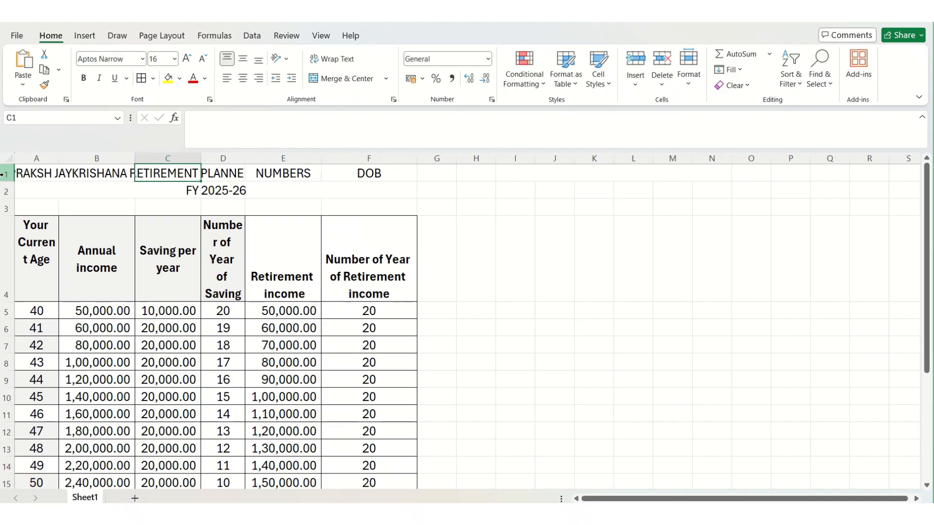
left_click_drag(20, 173, 297, 170)
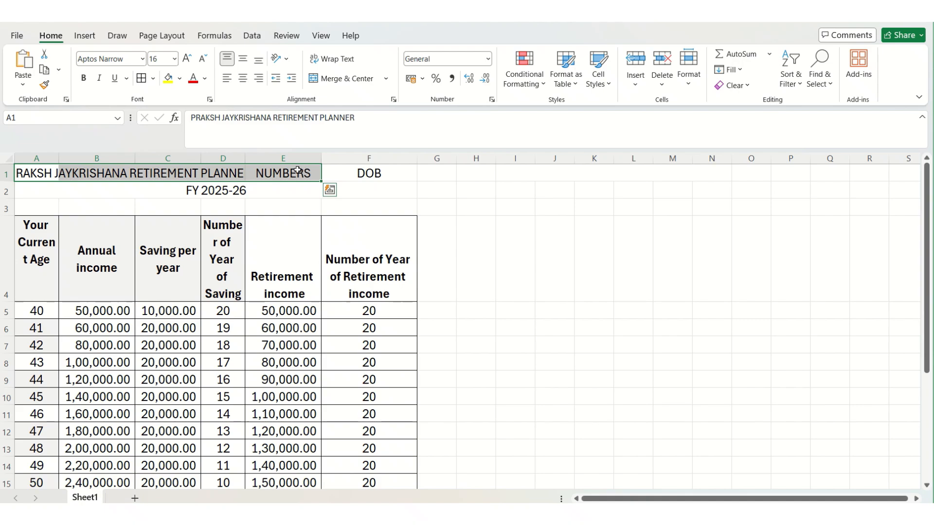
left_click(297, 170)
key("Delete")
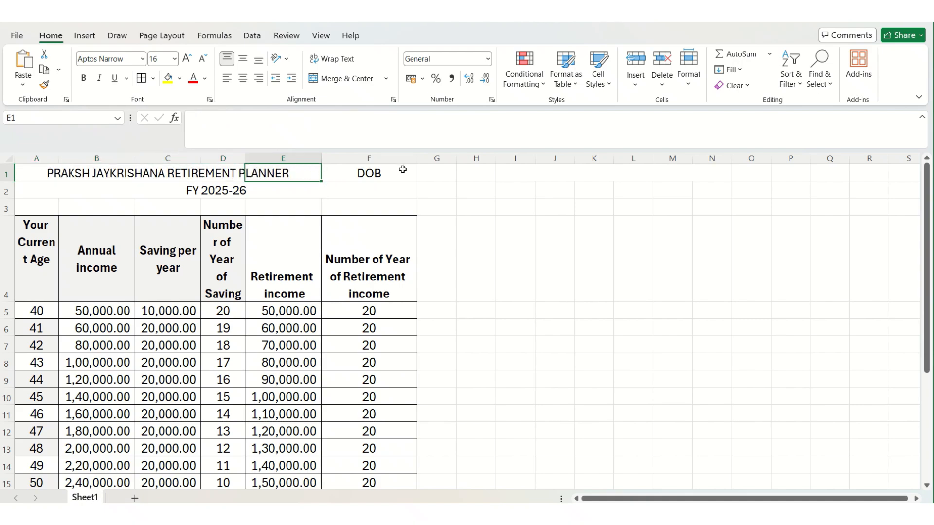
left_click(386, 174)
key("Delete")
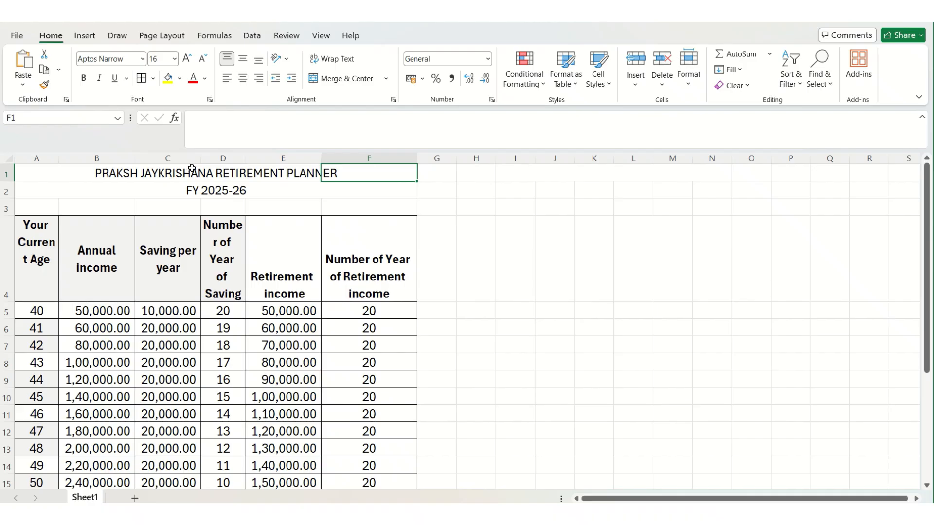
left_click(168, 174)
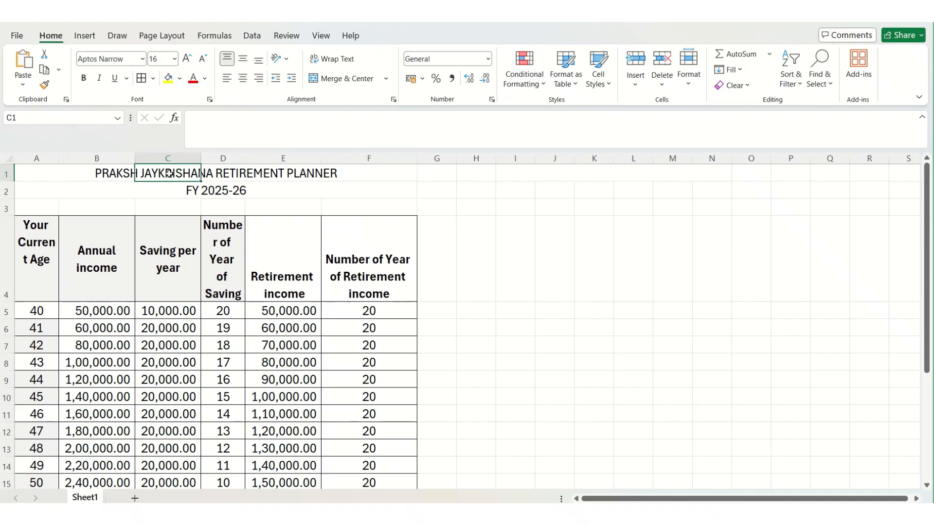
left_click(57, 175)
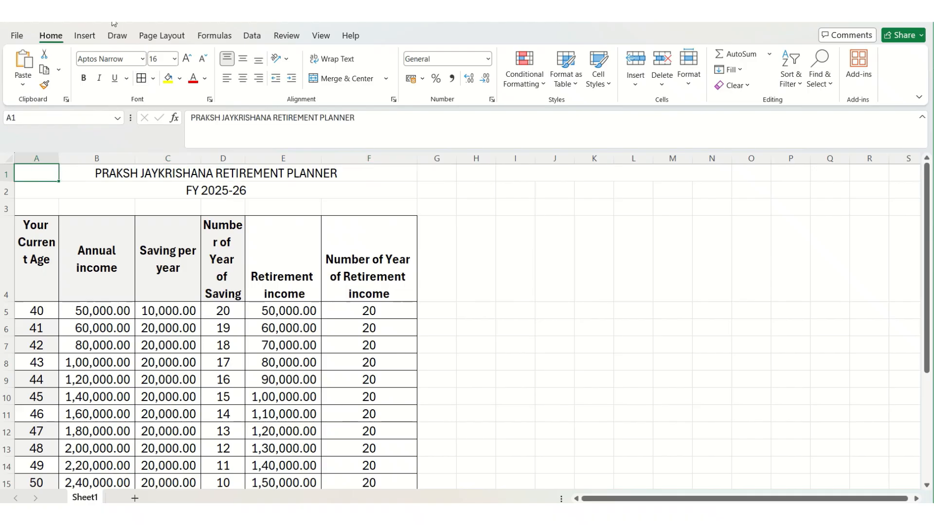